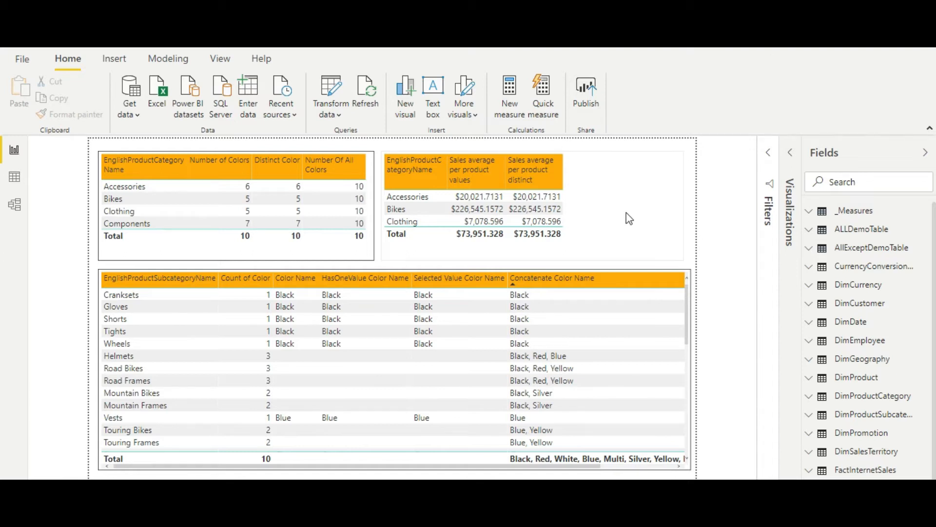
# Step: Examine the DAX formula of the Number of Colors measure used in the product category color table
pyautogui.click(225, 245)
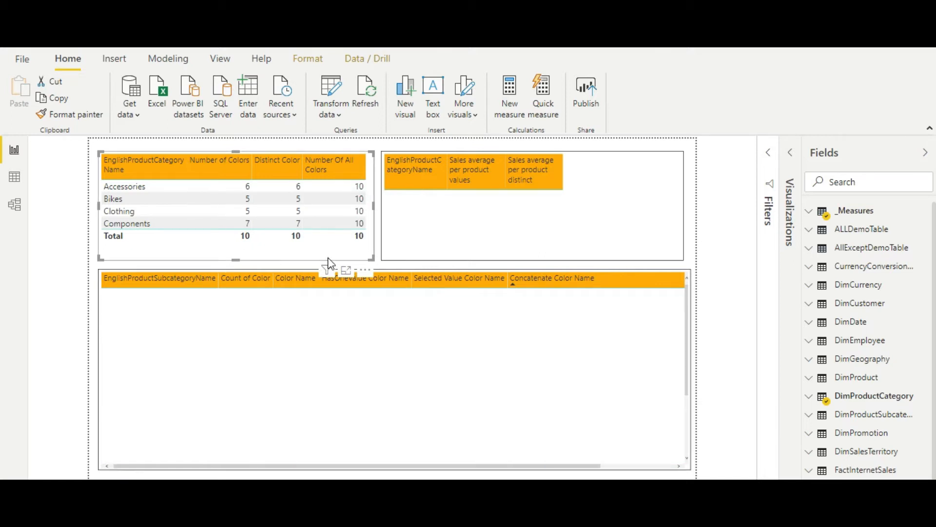
pyautogui.click(807, 219)
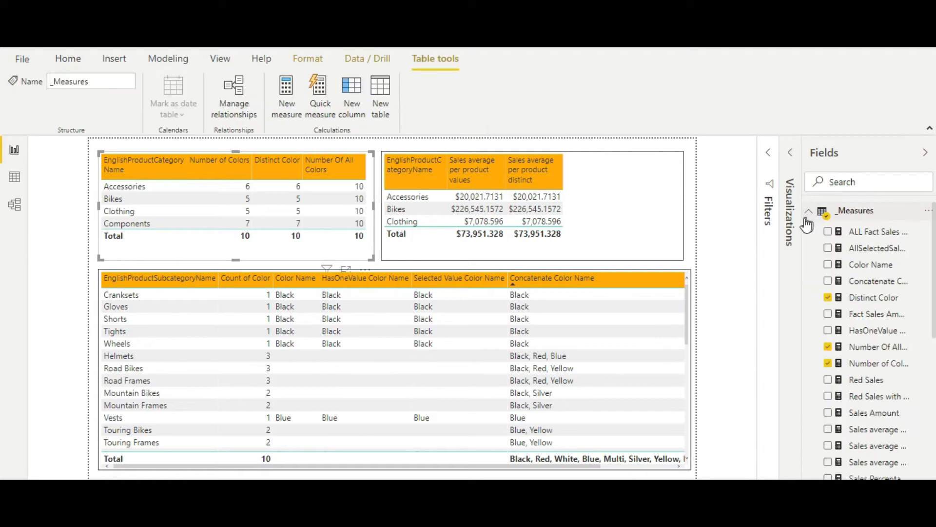
pyautogui.click(864, 364)
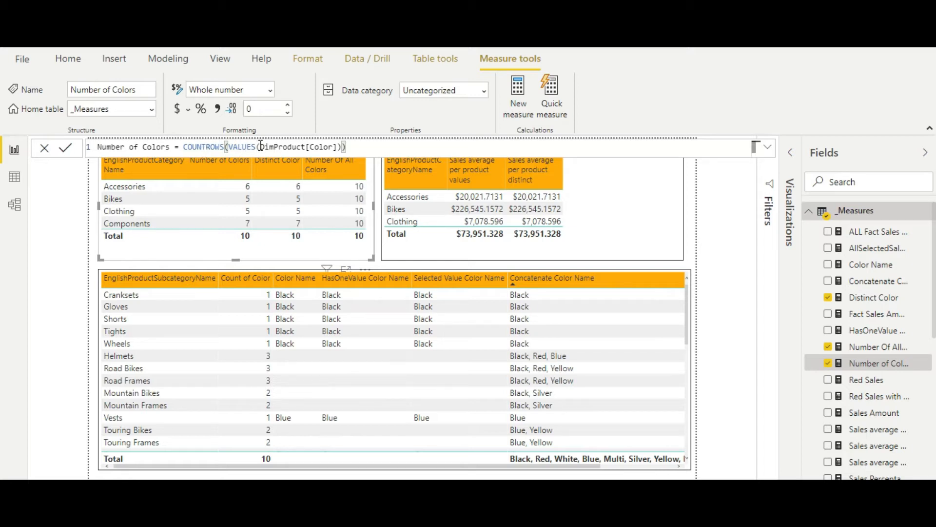
pyautogui.write(')')
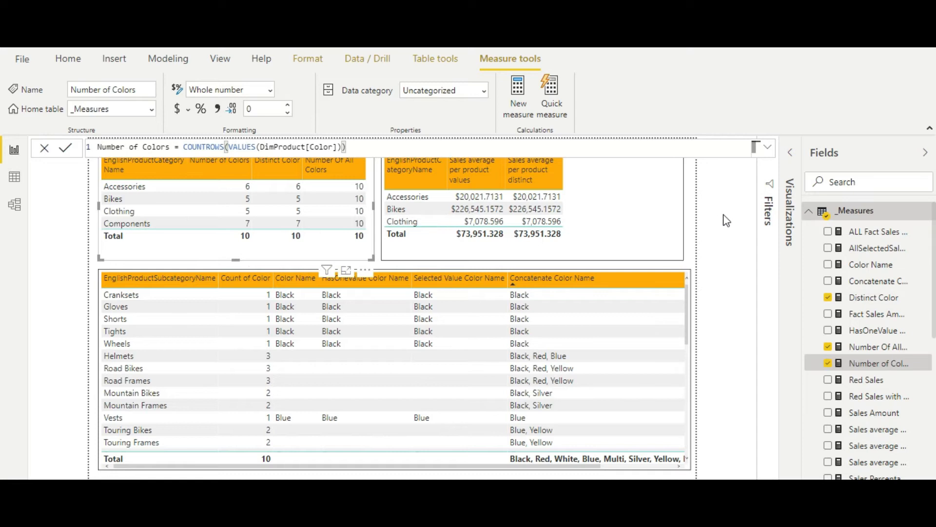
pyautogui.click(697, 215)
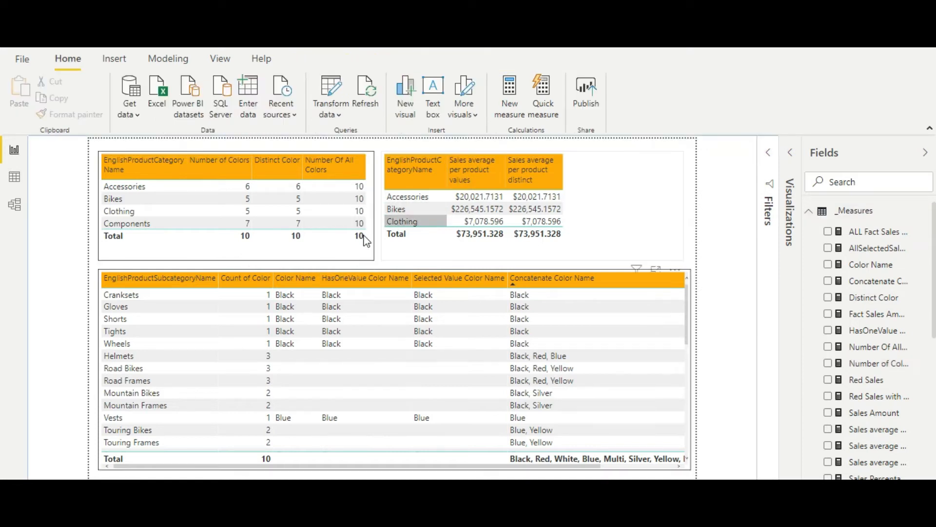
# Step: Examine the DAX formula of the Distinct Color measure in the _Measures table
pyautogui.click(347, 251)
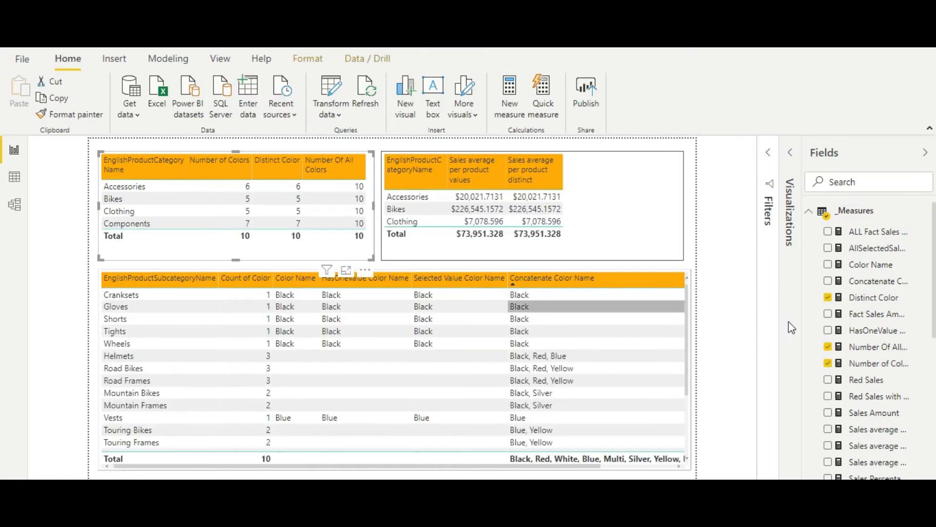
pyautogui.click(867, 299)
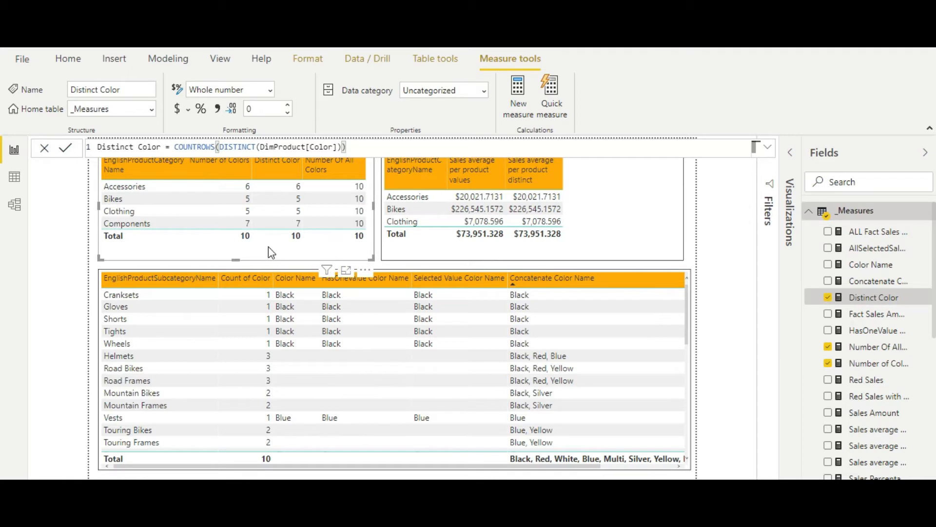
pyautogui.click(51, 238)
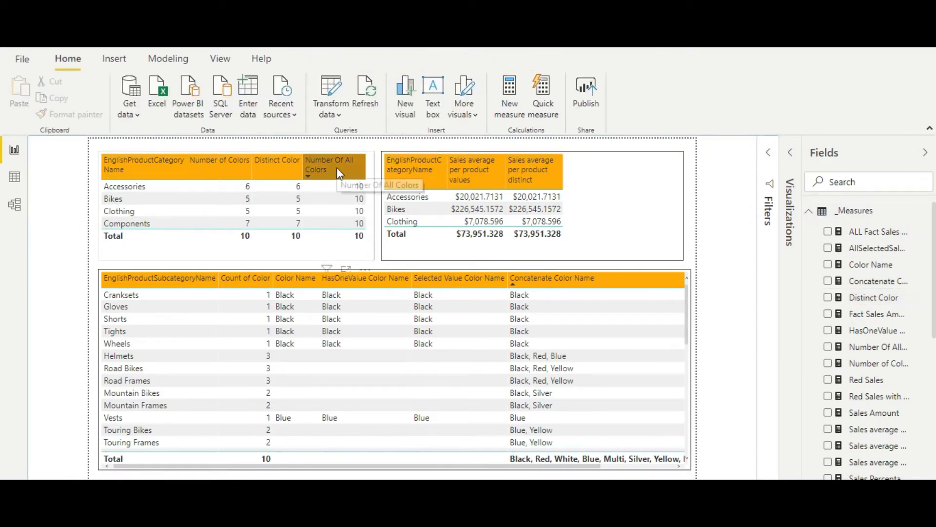
# Step: Examine the DAX formula of the Number Of All Colors measure in the _Measures table
pyautogui.click(296, 249)
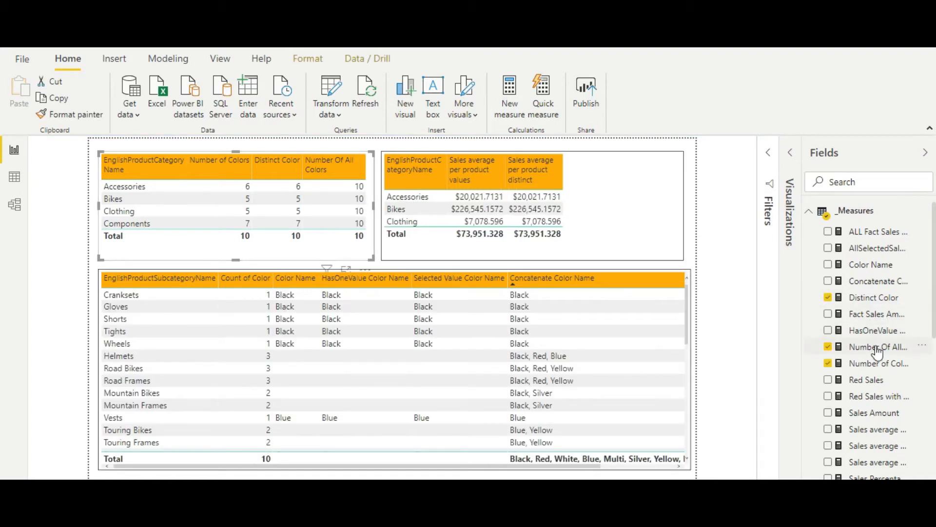
pyautogui.click(878, 346)
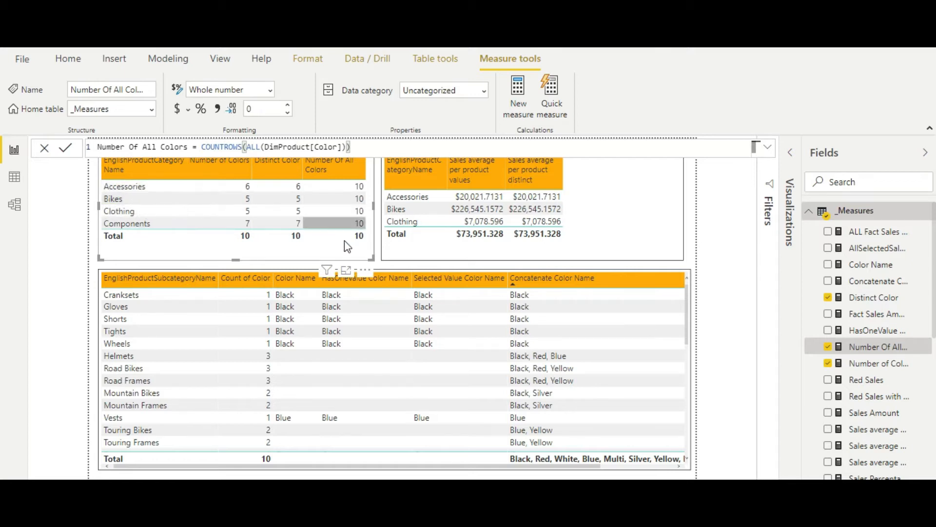
pyautogui.click(58, 211)
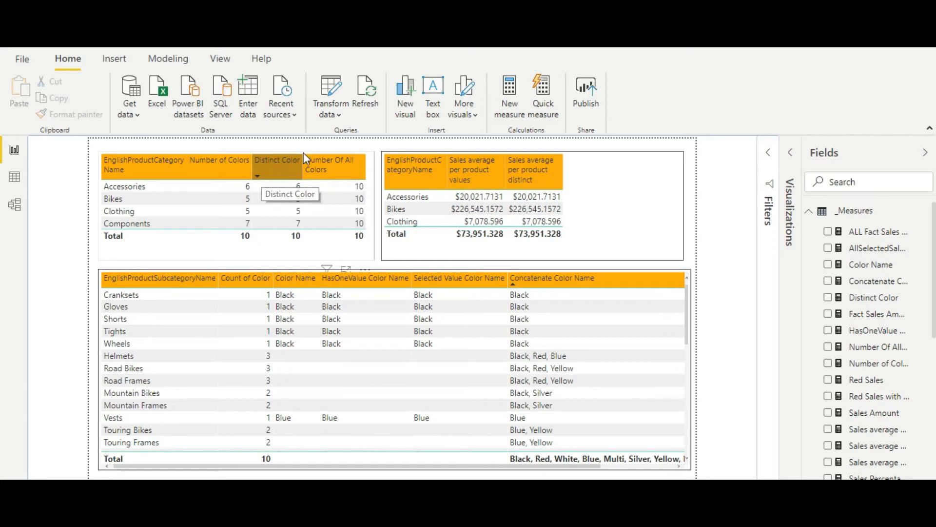
# Step: In Power Query Editor, filter Silver out of the DimProduct query's Color column and apply the change to the report
pyautogui.click(329, 80)
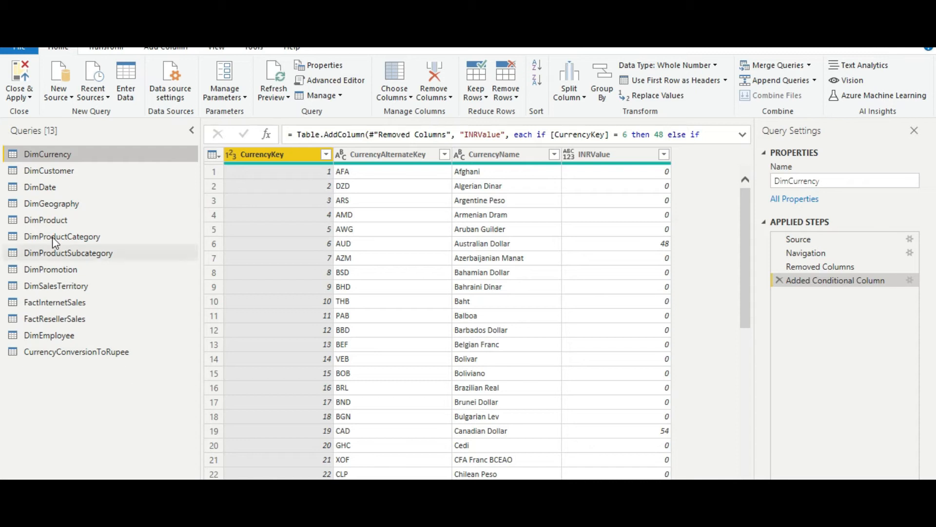
pyautogui.click(58, 223)
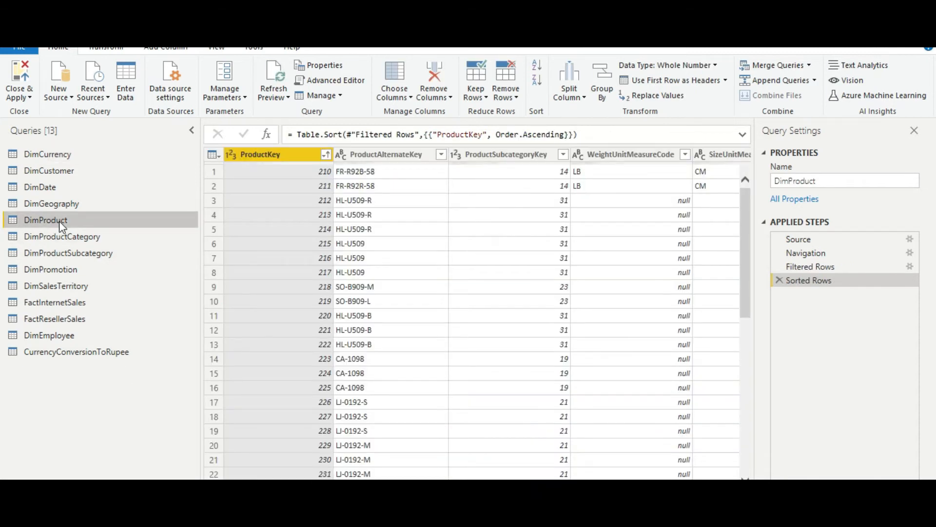
pyautogui.hscroll(10, 488, 312)
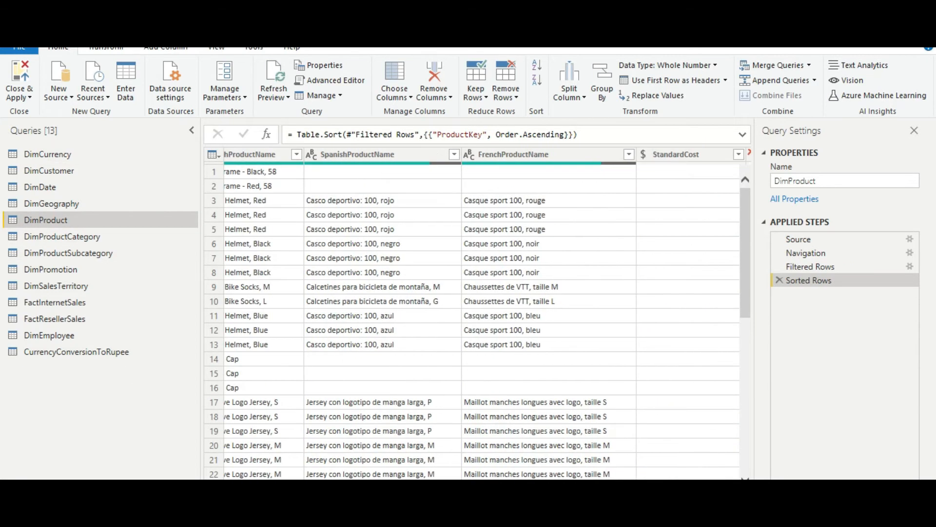
pyautogui.hscroll(1, 487, 312)
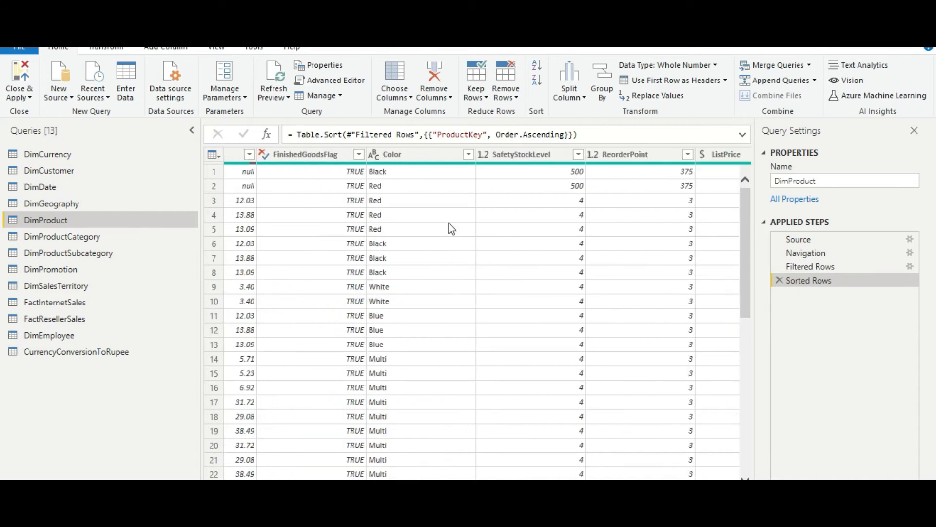
pyautogui.click(469, 154)
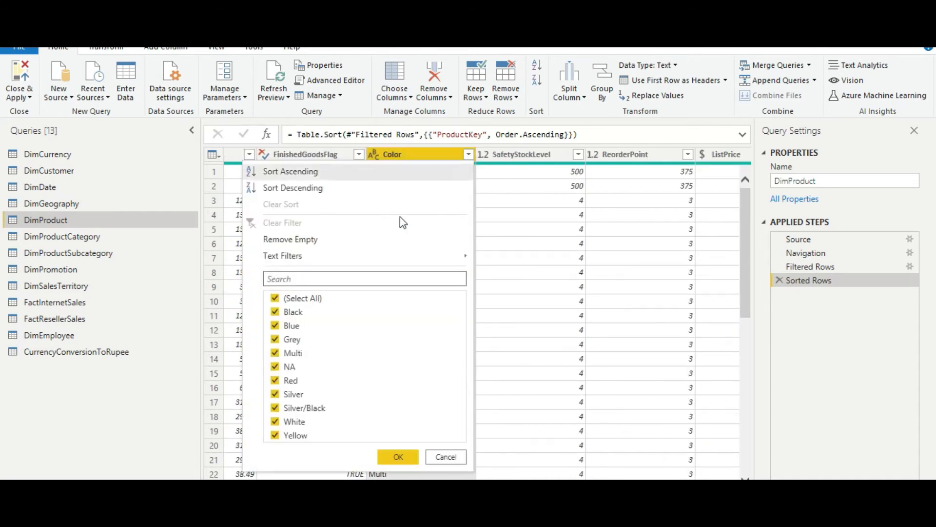
pyautogui.click(274, 394)
pyautogui.click(397, 457)
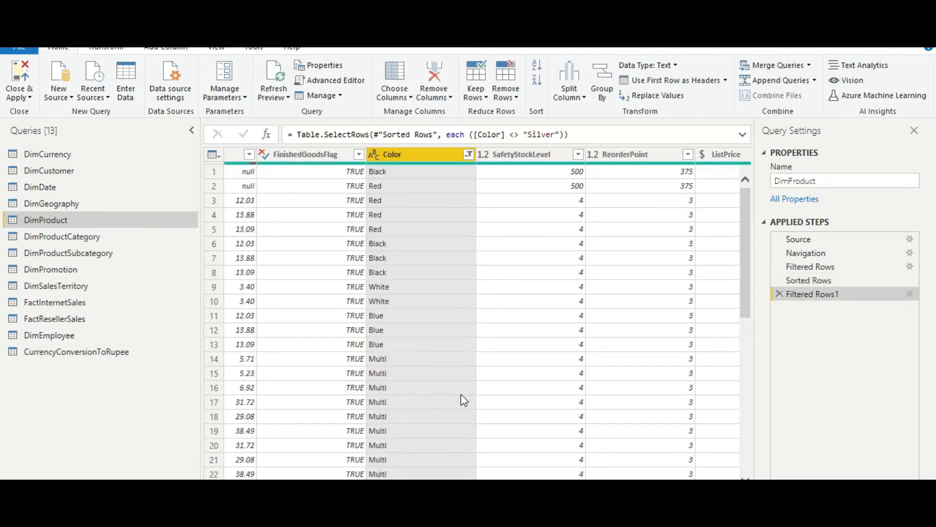
pyautogui.click(19, 96)
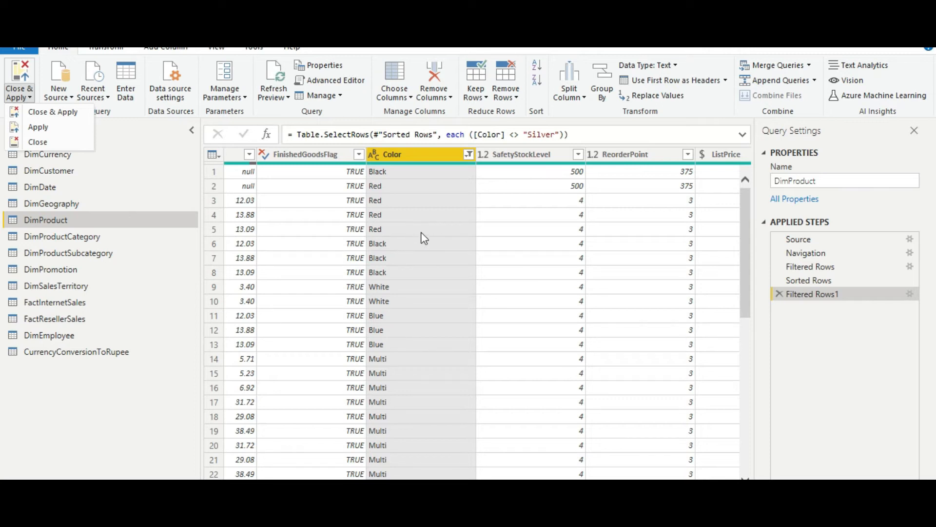
pyautogui.click(44, 115)
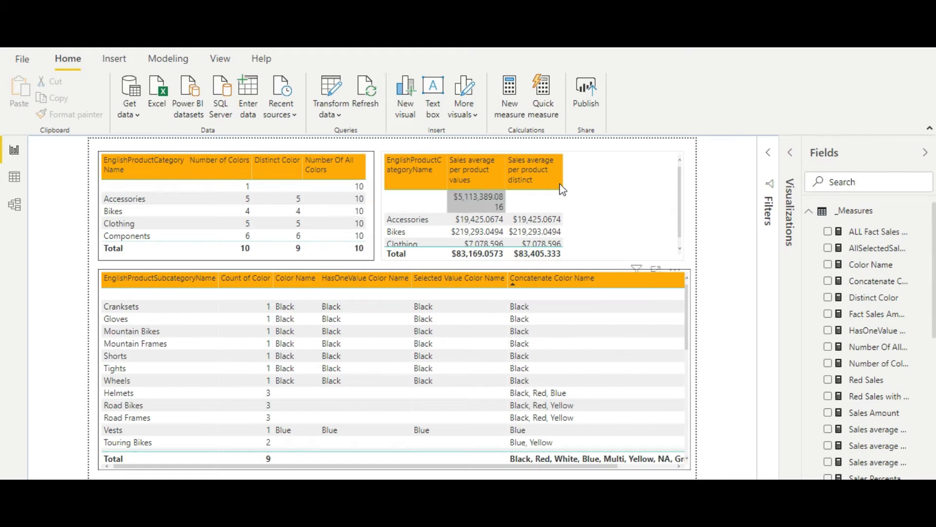
# Step: Check the sales average table's rows and examine the formula of the Sales average per product values measure
pyautogui.click(632, 203)
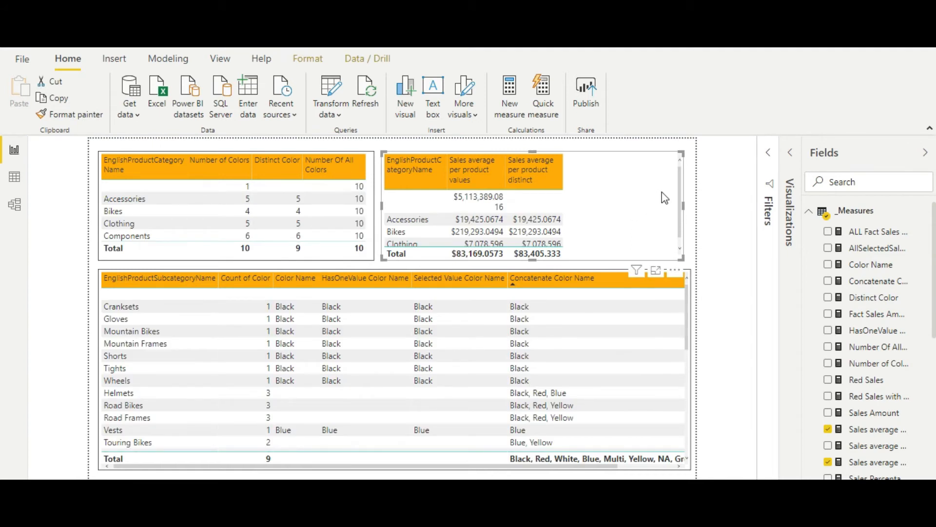
pyautogui.scroll(-1, 683, 186)
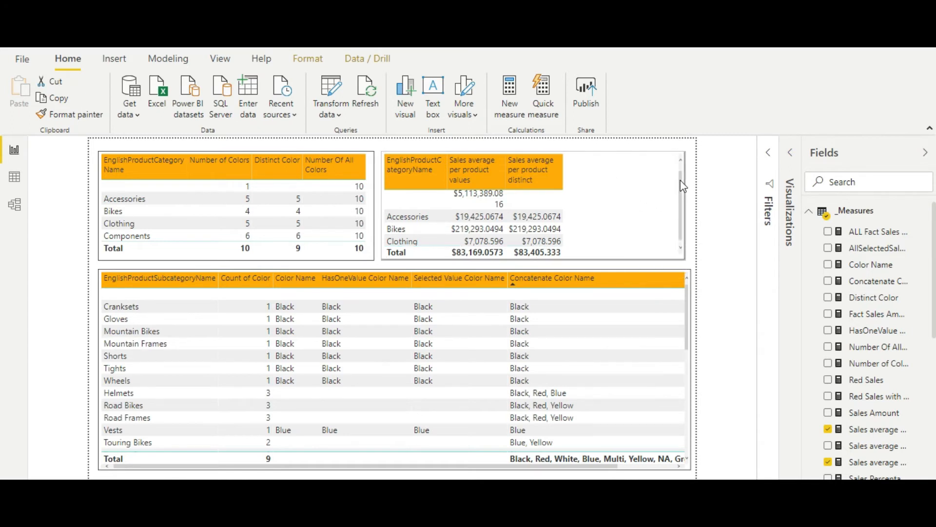
pyautogui.moveTo(682, 195); pyautogui.dragTo(682, 174)
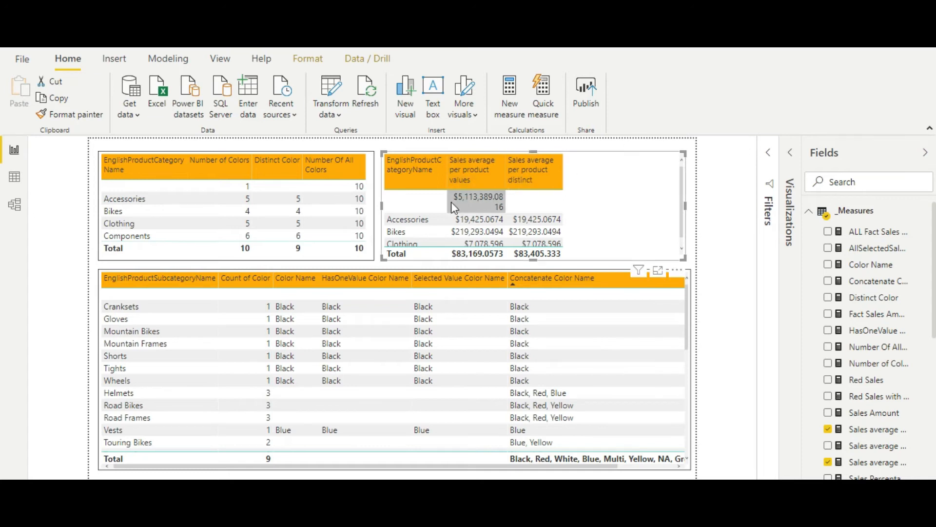
pyautogui.click(877, 462)
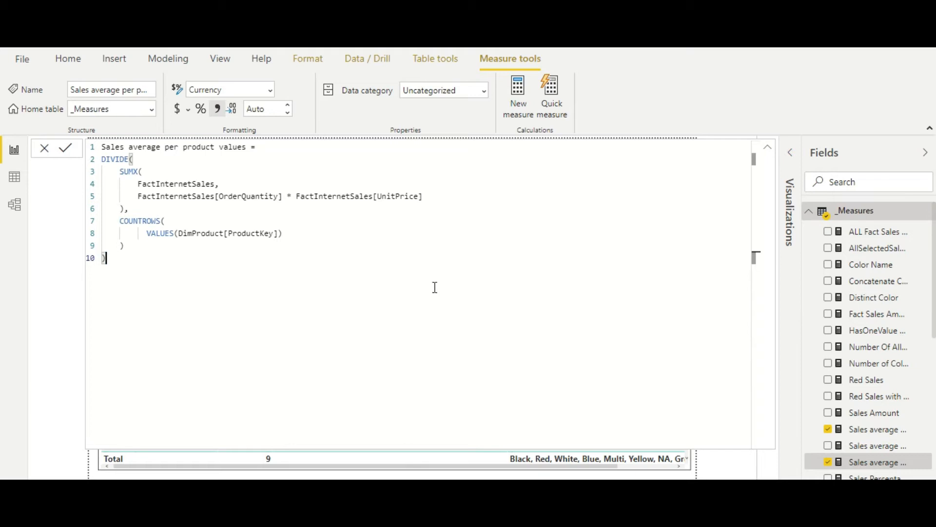
pyautogui.click(141, 173)
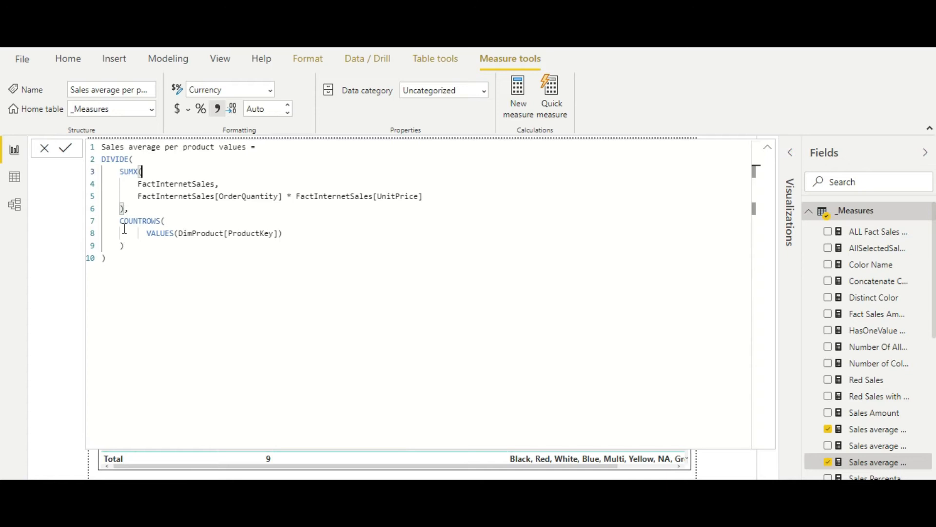
pyautogui.click(124, 246)
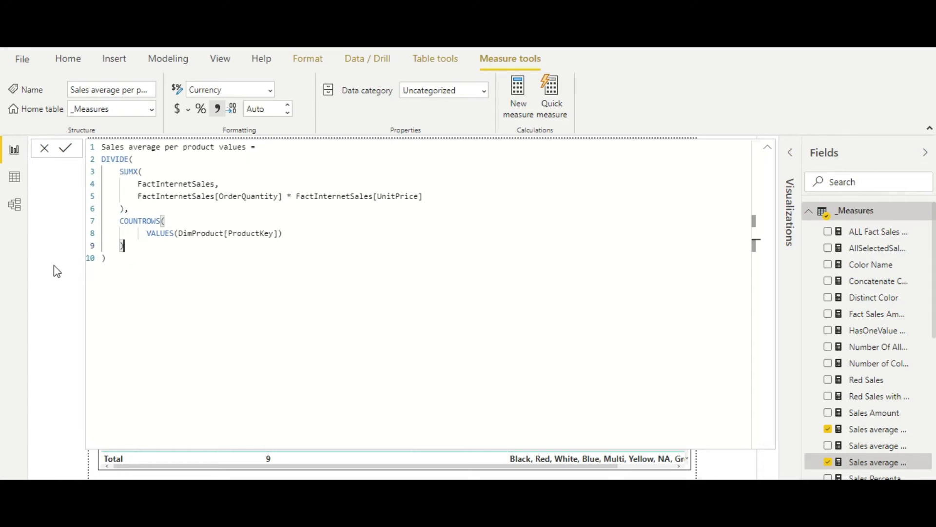
pyautogui.click(768, 147)
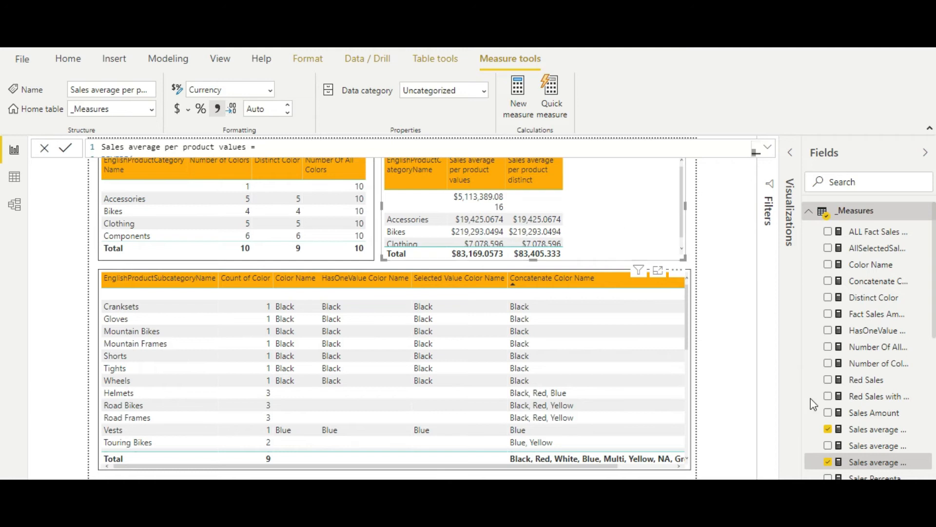
# Step: Examine the formula of the Sales average per product distinct measure, focusing on its DISTINCT function
pyautogui.click(871, 429)
pyautogui.click(170, 235)
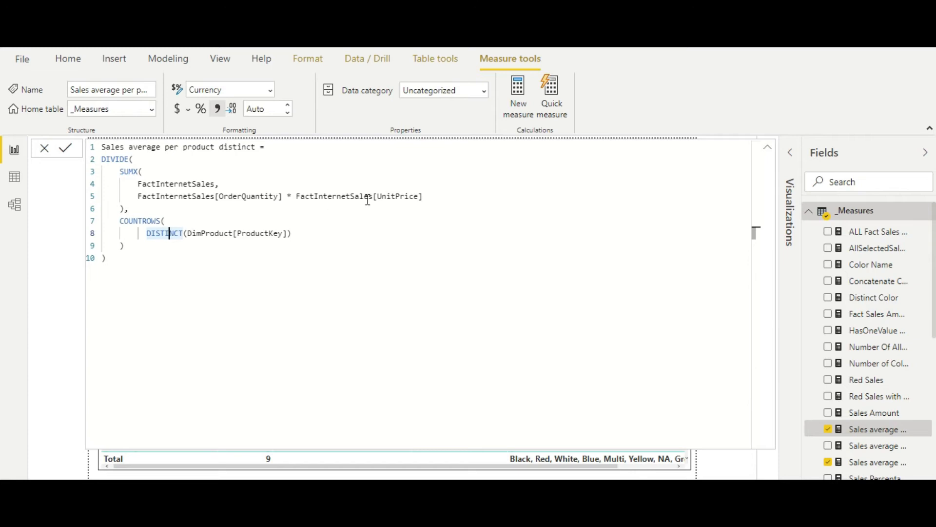
pyautogui.click(768, 149)
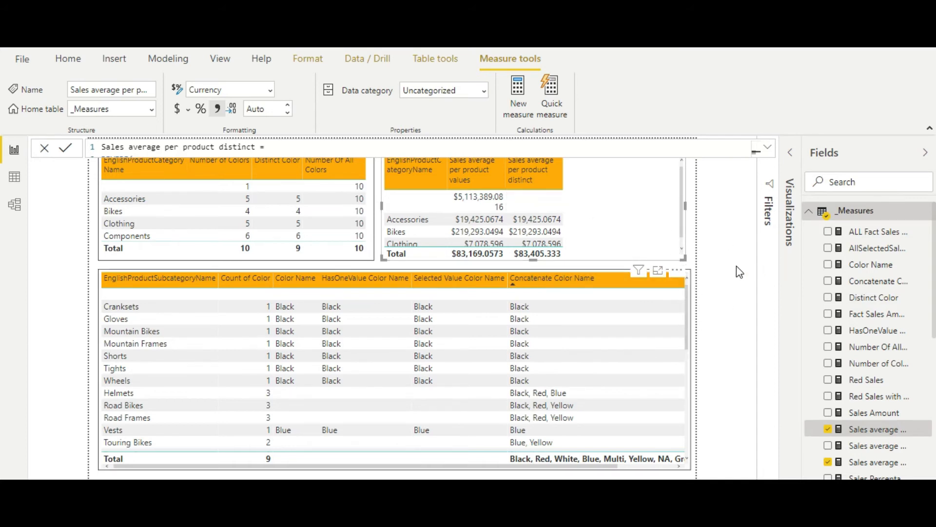
# Step: Examine the formula of the Sales average per product distinct key measure, focusing on VALUES and its FactInternetSales reference
pyautogui.click(862, 445)
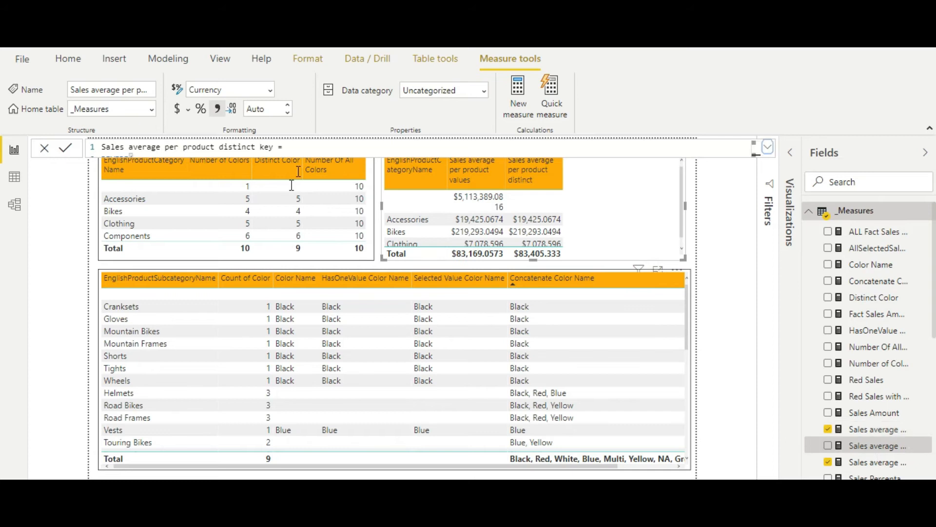
pyautogui.click(768, 147)
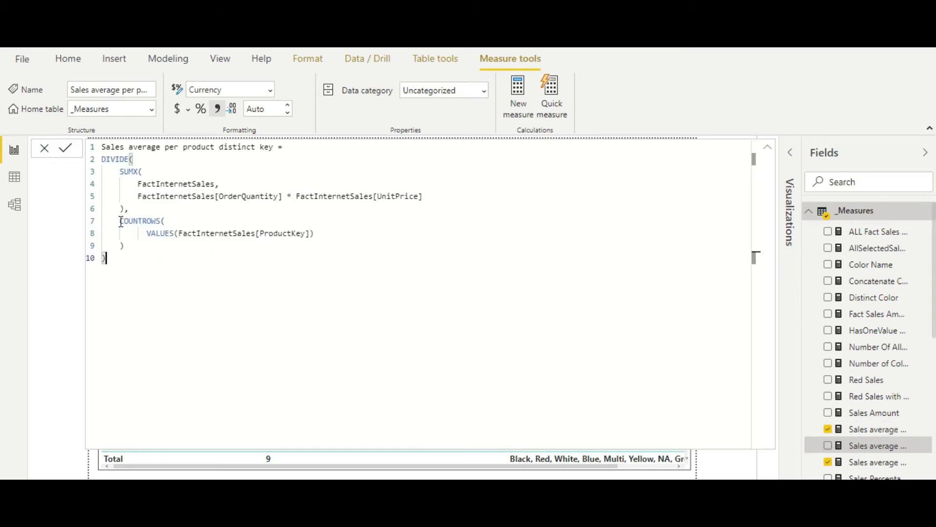
pyautogui.doubleClick(168, 233)
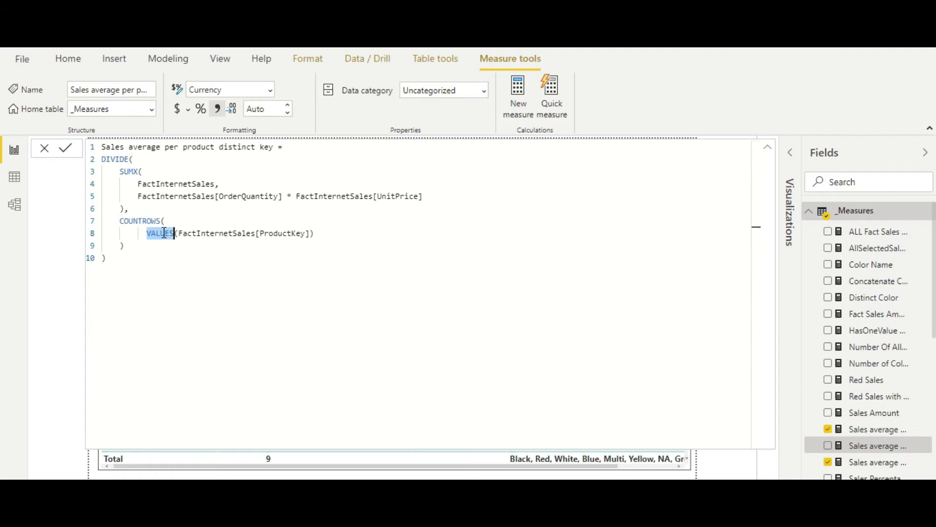
pyautogui.doubleClick(211, 233)
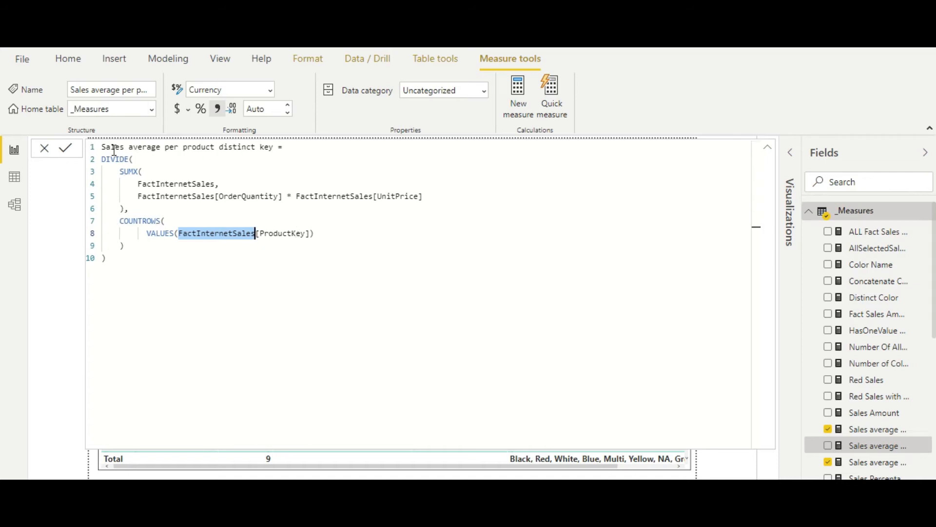
pyautogui.click(768, 148)
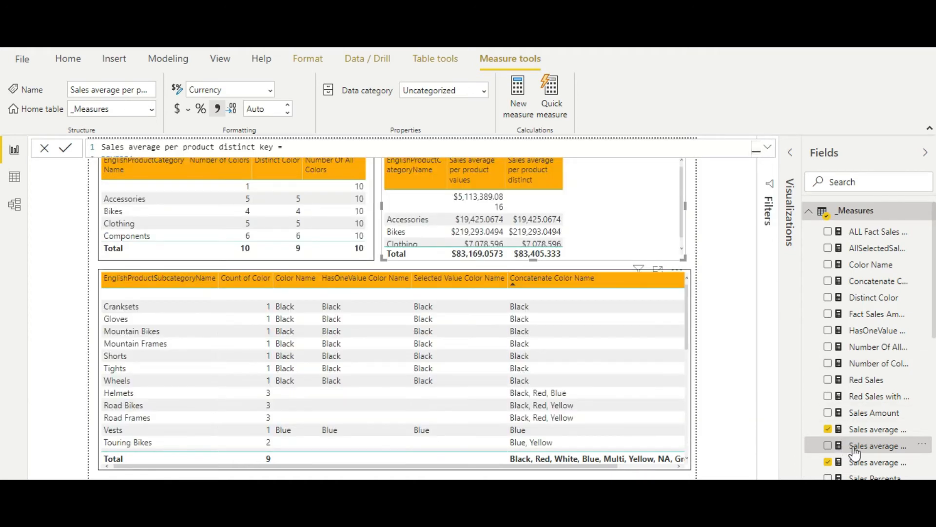
# Step: Add the Sales average per product distinct key measure as a column in the sales average table and widen the visual slightly
pyautogui.moveTo(675, 263); pyautogui.dragTo(617, 201)
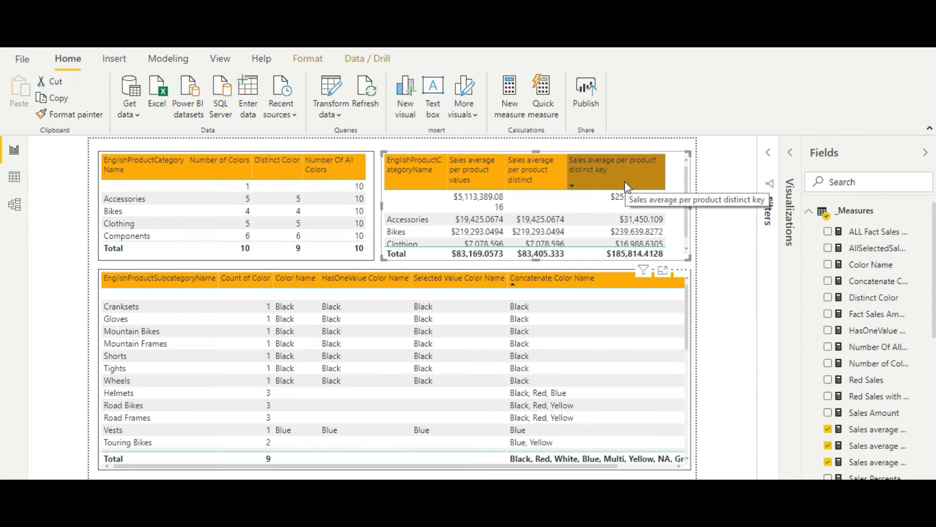
pyautogui.click(437, 268)
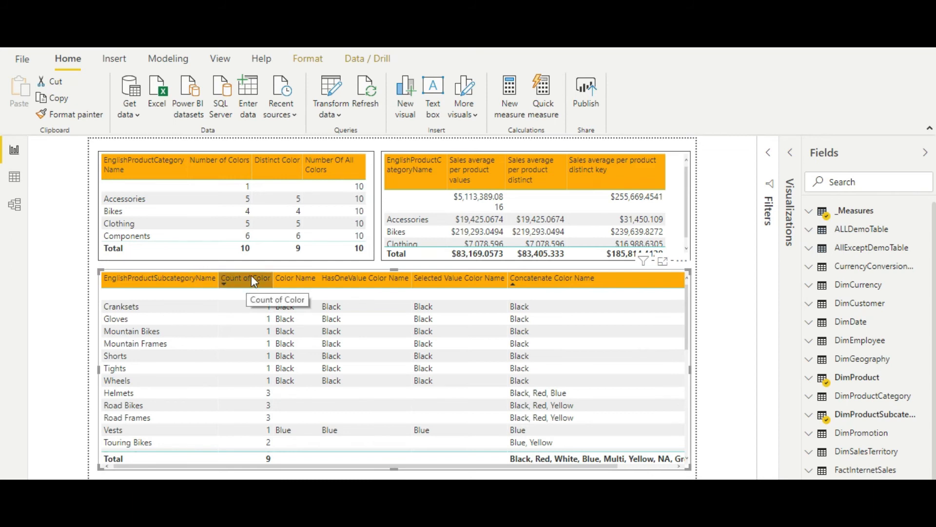
# Step: Check which DimProduct field and aggregation the Count of Color column uses in the product subcategory table
pyautogui.click(811, 379)
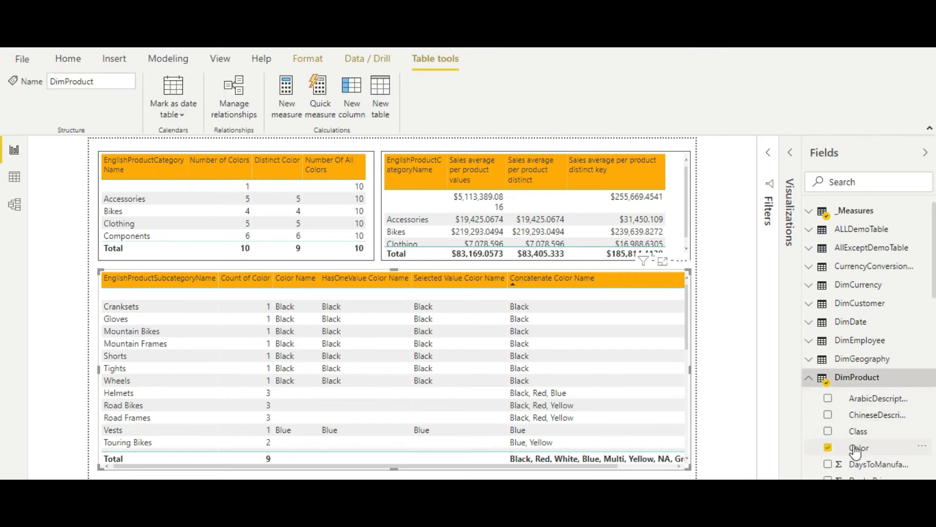
pyautogui.click(792, 157)
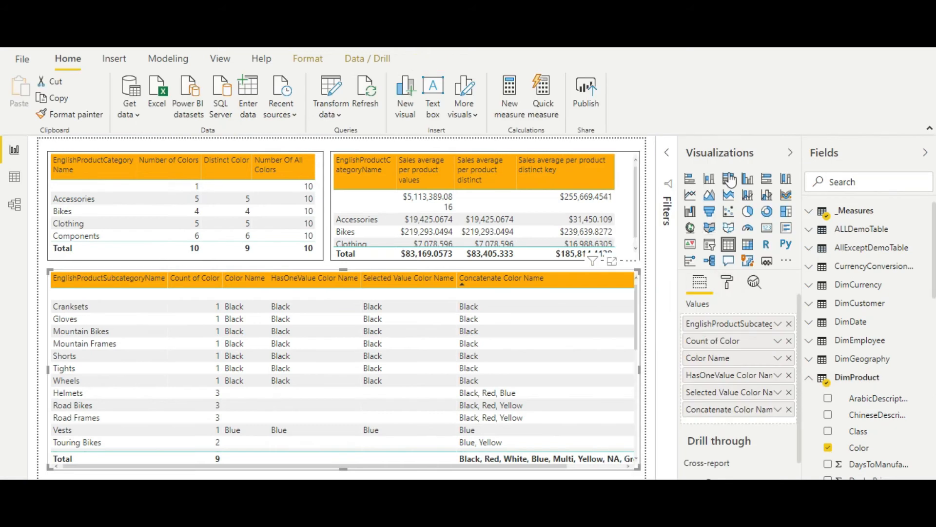
pyautogui.click(778, 340)
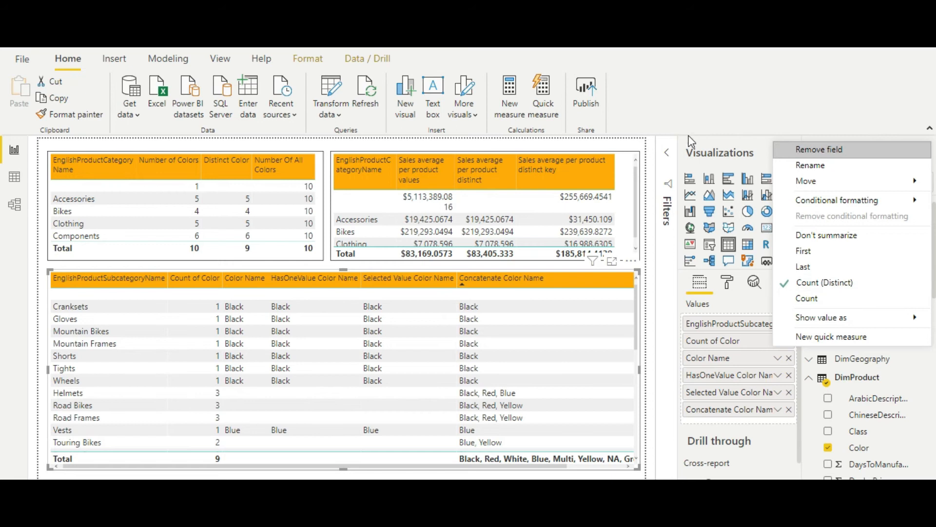
pyautogui.press('Escape')
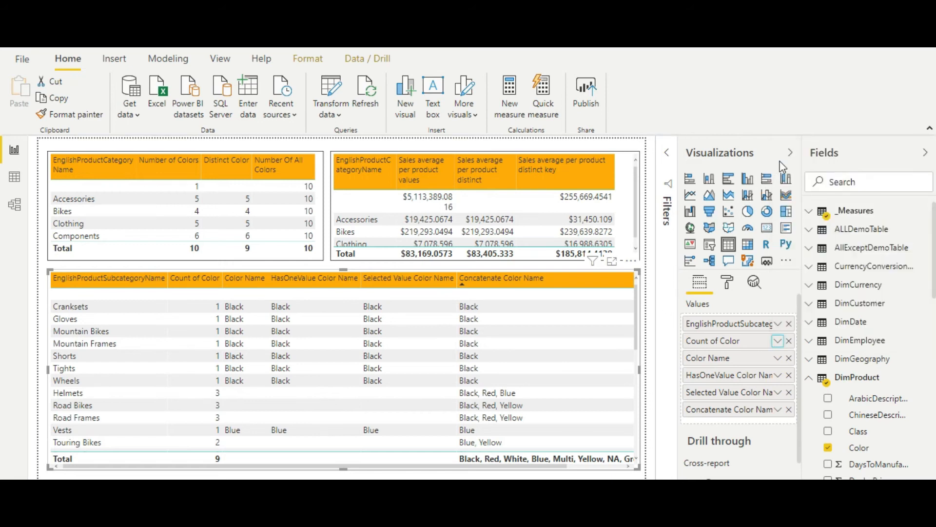
pyautogui.click(791, 152)
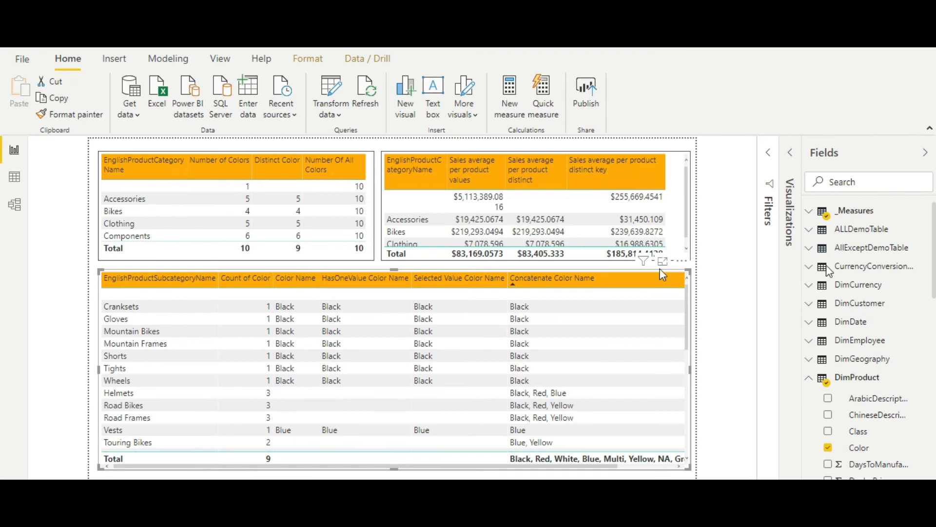
pyautogui.click(809, 381)
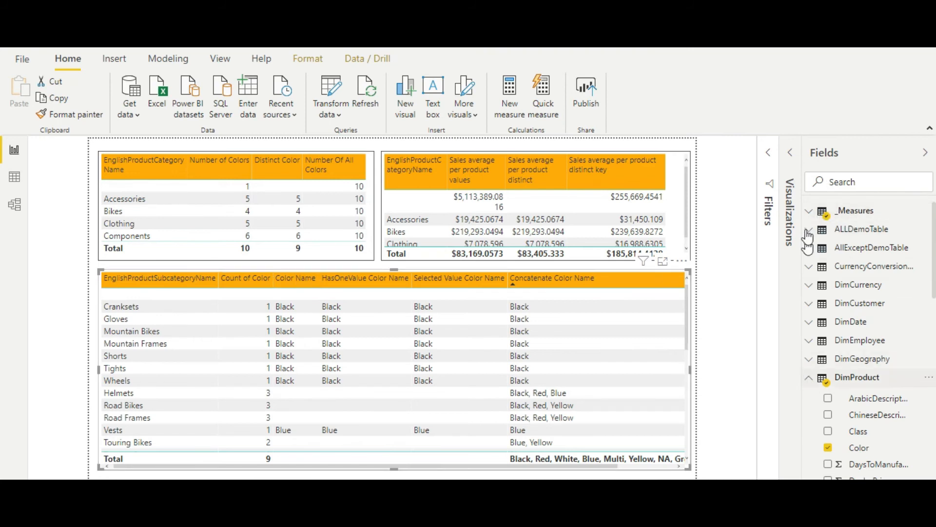
# Step: Examine the formula of the Color Name measure, focusing on its COUNTROWS and VALUES condition, and compare it with the subcategory table's rows
pyautogui.click(809, 213)
pyautogui.click(828, 264)
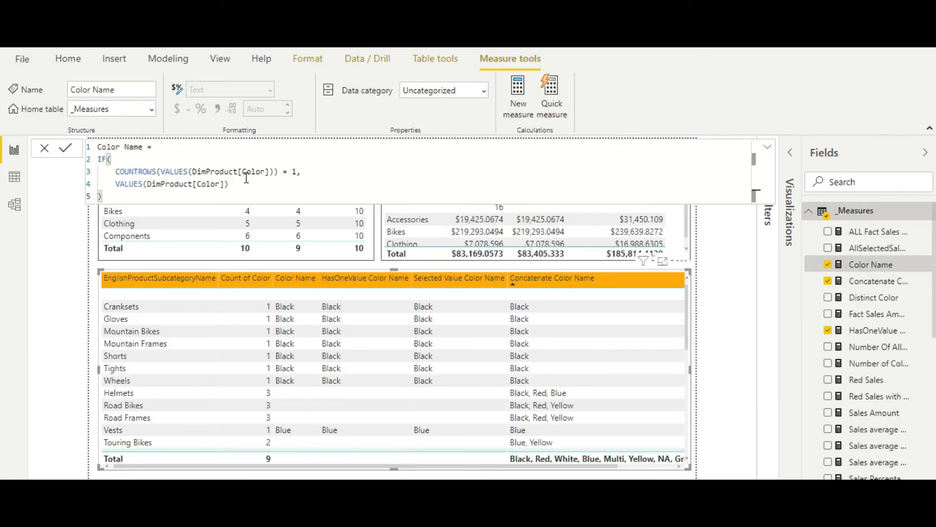
pyautogui.click(174, 172)
pyautogui.click(137, 171)
pyautogui.click(278, 171)
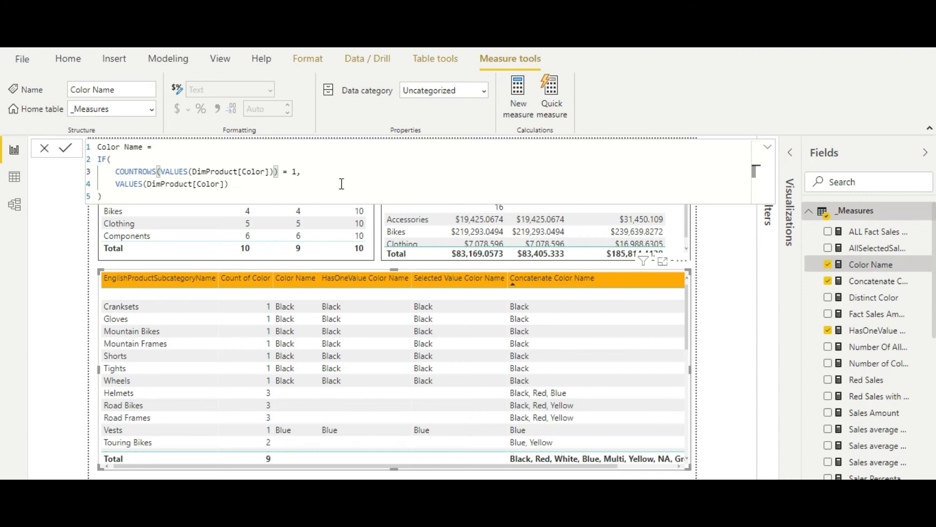
pyautogui.click(769, 147)
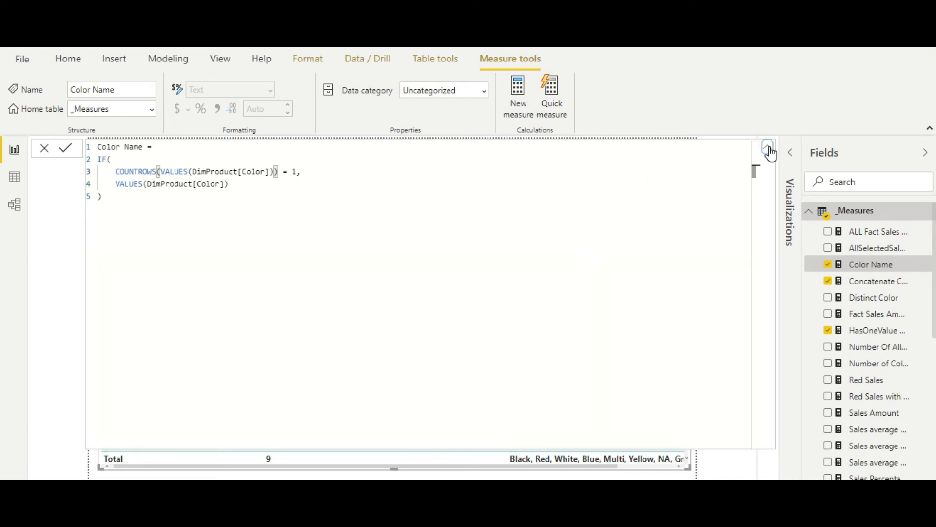
pyautogui.click(769, 151)
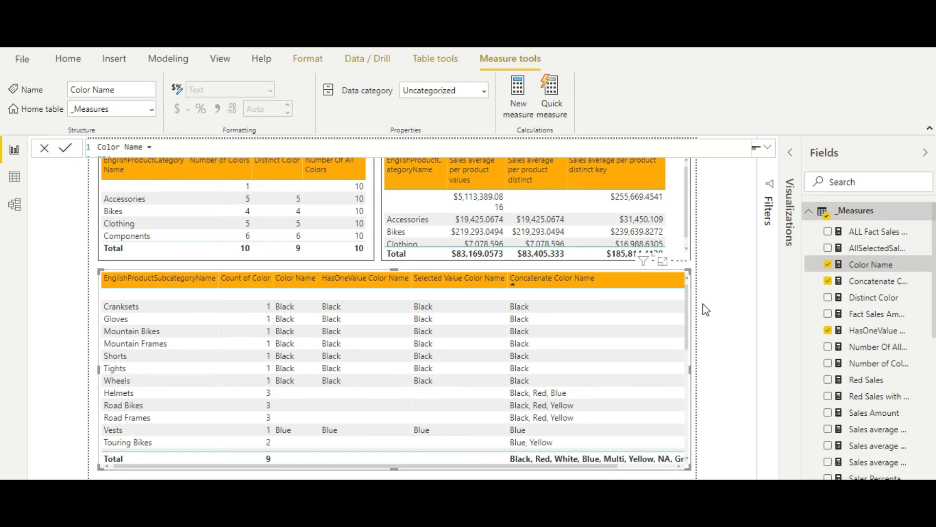
pyautogui.moveTo(688, 307)
pyautogui.mouseDown()
pyautogui.moveTo(687, 352)
pyautogui.moveTo(691, 302)
pyautogui.mouseUp()
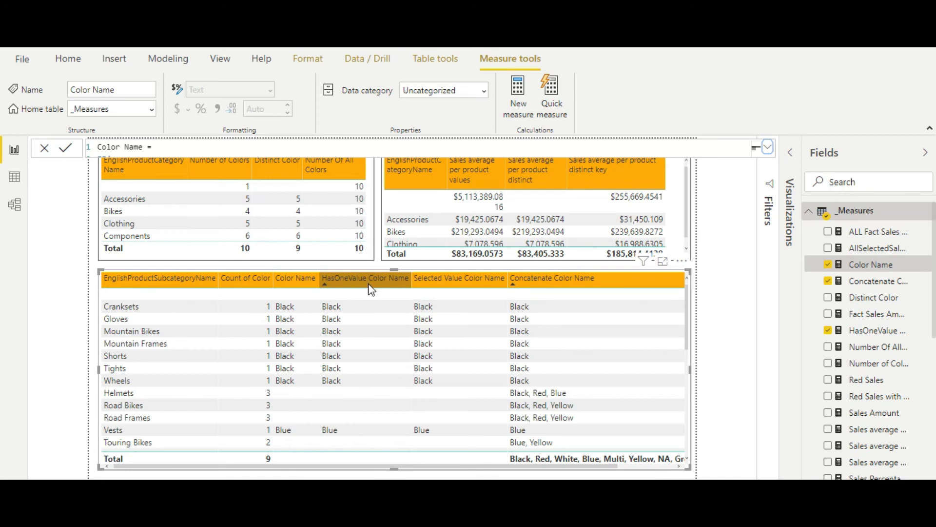
# Step: Examine the formula of the HasOneValue Color Name measure, focusing on the HASONEVALUE condition and the VALUES result line
pyautogui.click(878, 331)
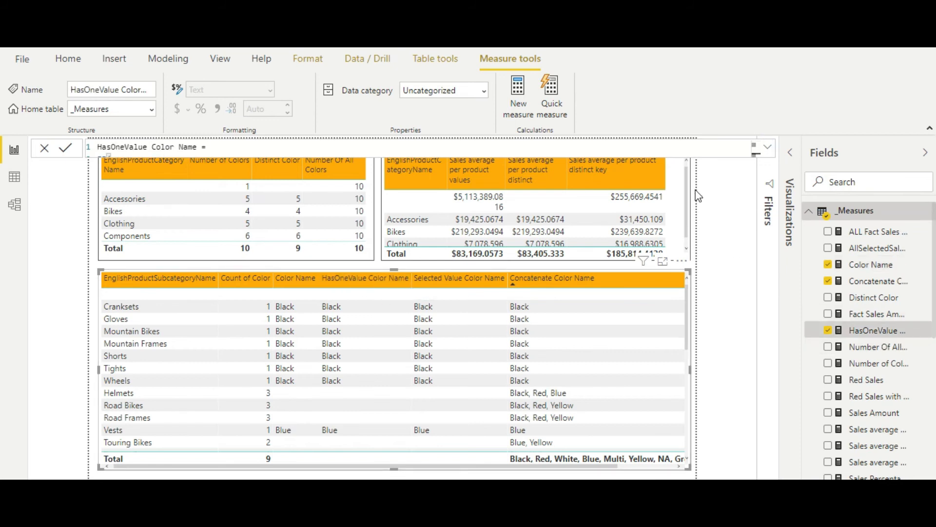
pyautogui.click(768, 146)
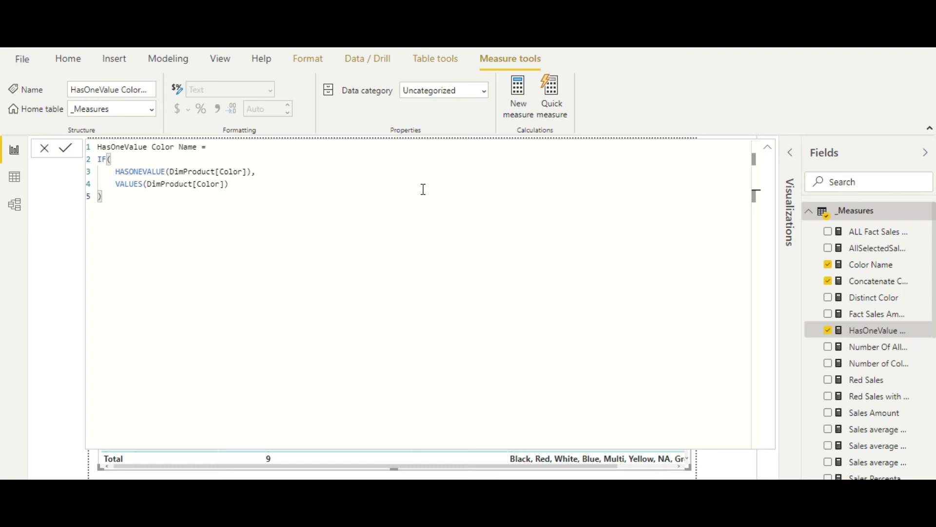
pyautogui.doubleClick(149, 172)
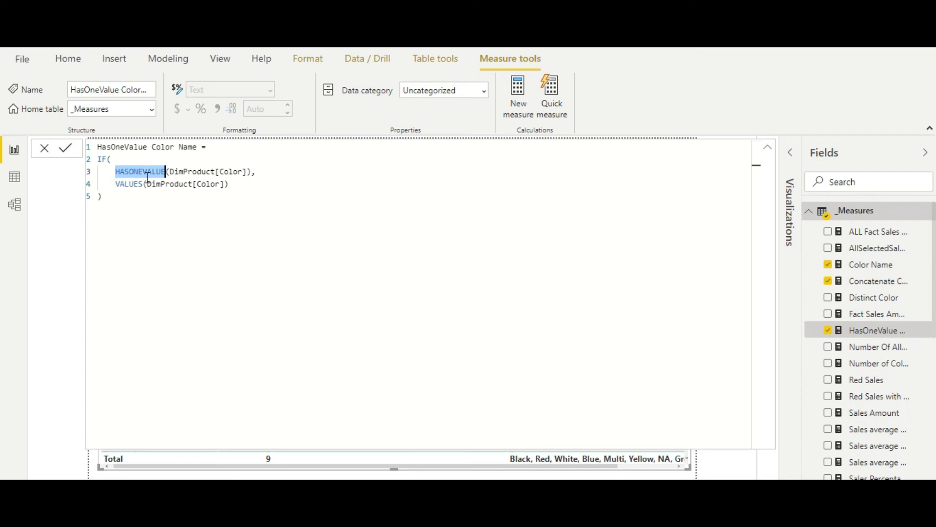
pyautogui.press('Down')
pyautogui.press('Home')
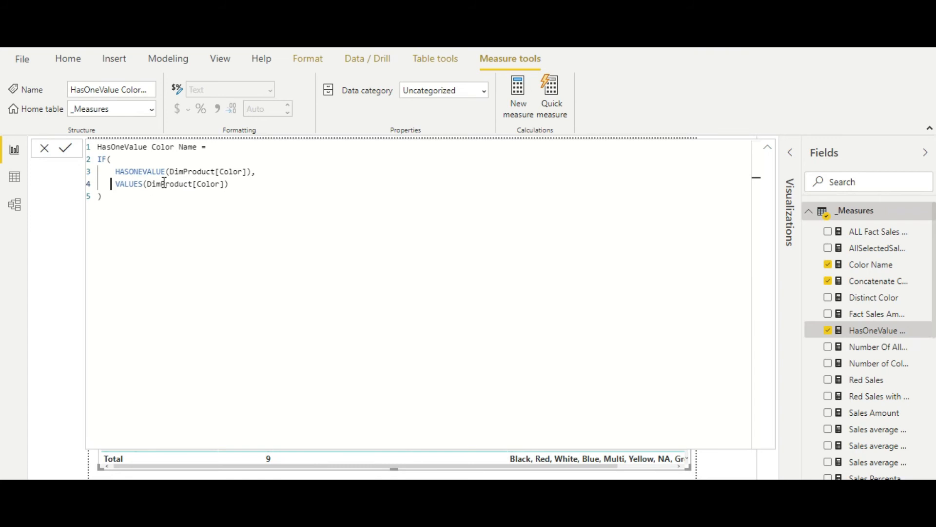
pyautogui.moveTo(111, 184); pyautogui.dragTo(242, 184)
pyautogui.click(245, 184)
pyautogui.click(769, 149)
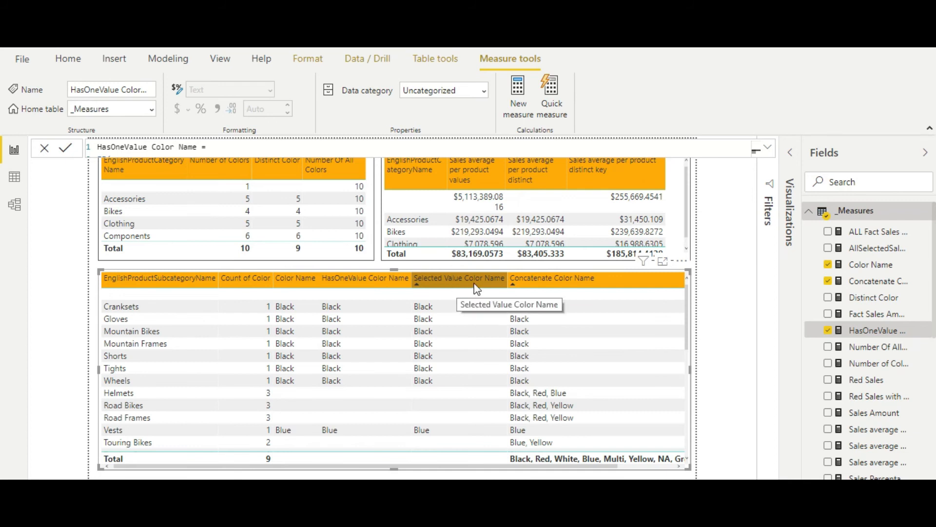
# Step: Examine the formula of the Selected Value Color Name measure, including the optional AlternateResult argument of SELECTEDVALUE
pyautogui.scroll(-3, 884, 371)
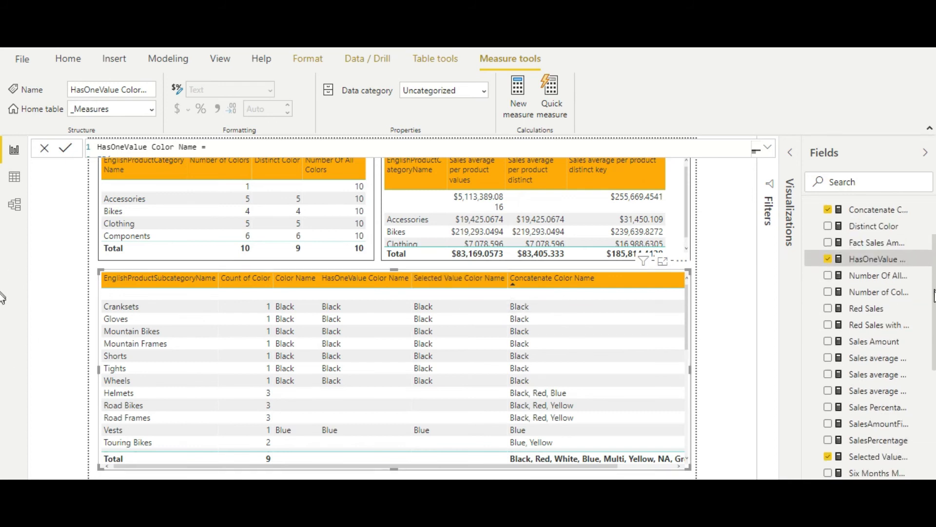
pyautogui.click(873, 401)
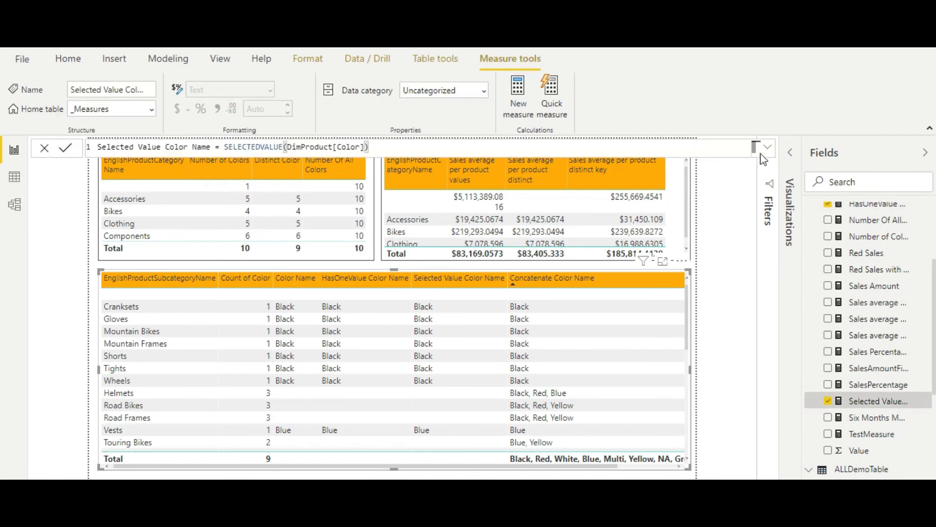
pyautogui.click(768, 148)
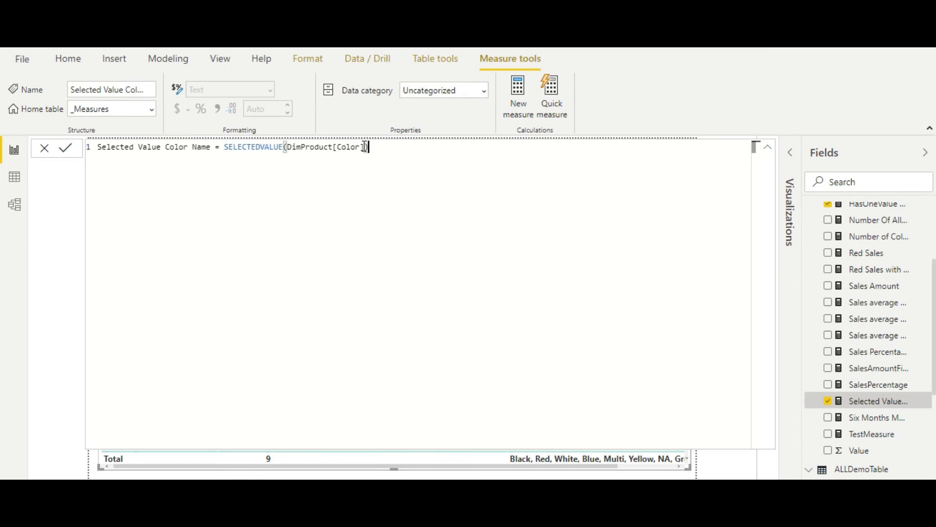
pyautogui.write(',')
pyautogui.press('BackSpace')
pyautogui.write(',')
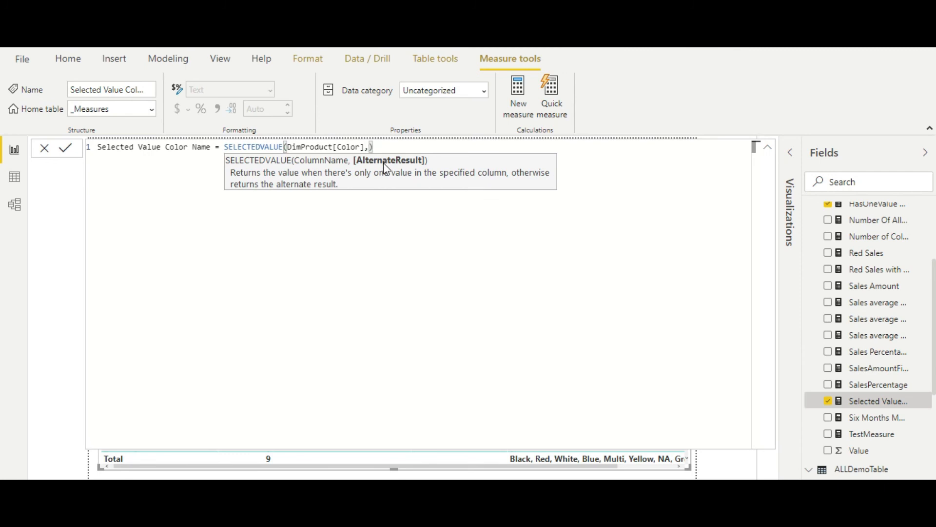
pyautogui.press('BackSpace')
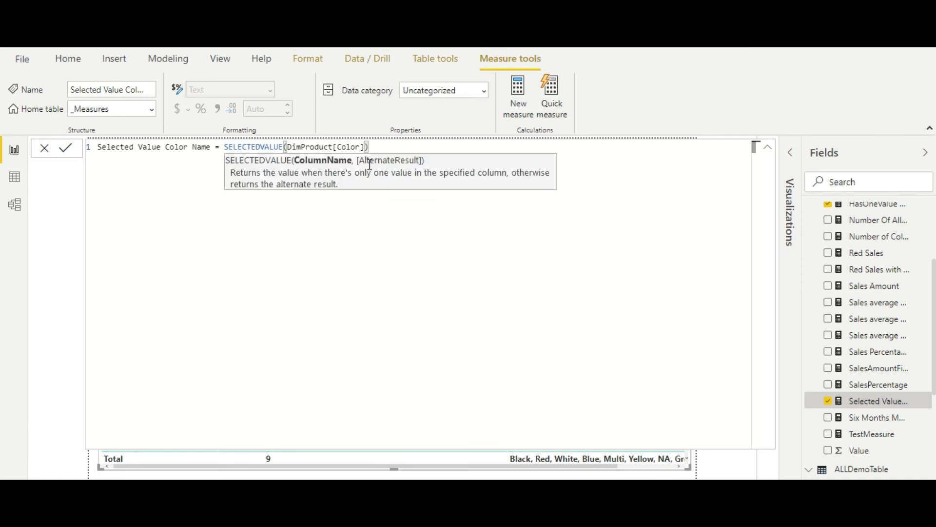
pyautogui.click(768, 149)
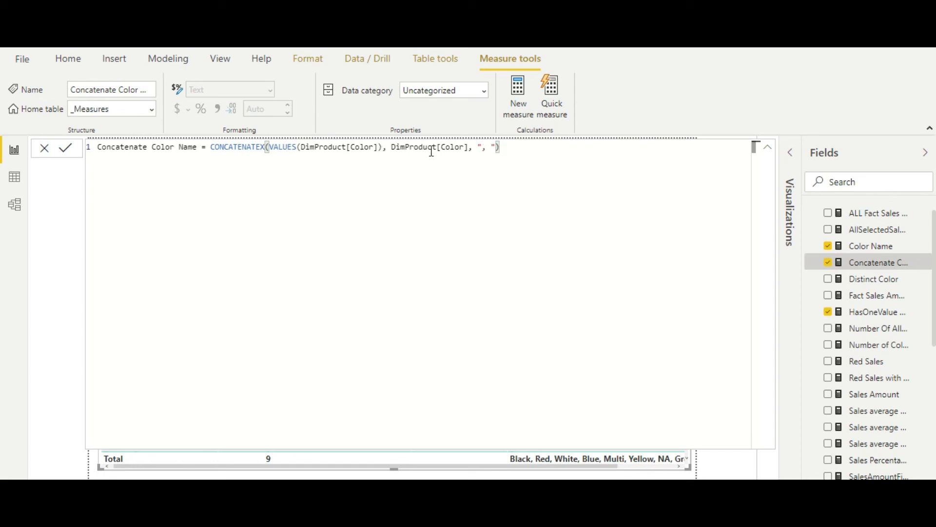
# Step: Examine the CONCATENATEX arguments of the Concatenate Color Name measure and review its color lists across the subcategory table's rows
pyautogui.click(383, 146)
pyautogui.doubleClick(419, 148)
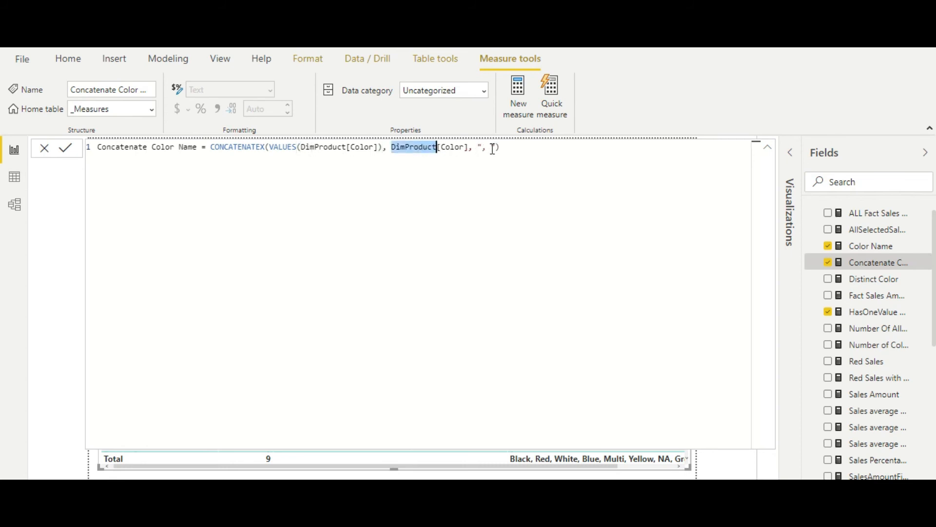
pyautogui.click(767, 152)
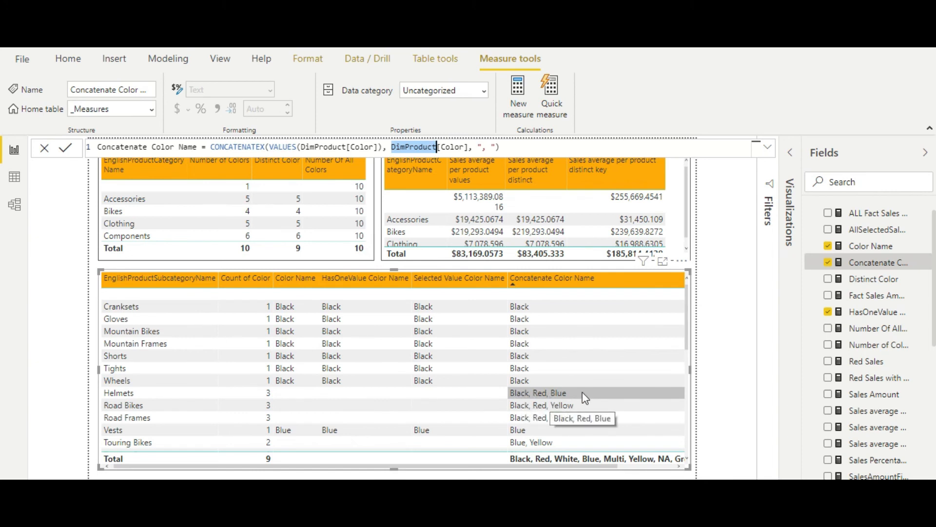
pyautogui.moveTo(685, 291); pyautogui.dragTo(691, 330)
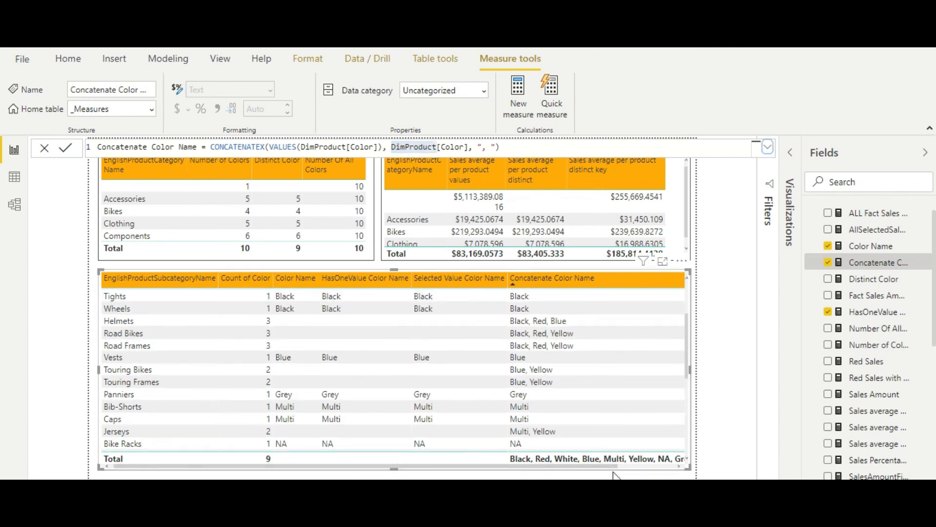